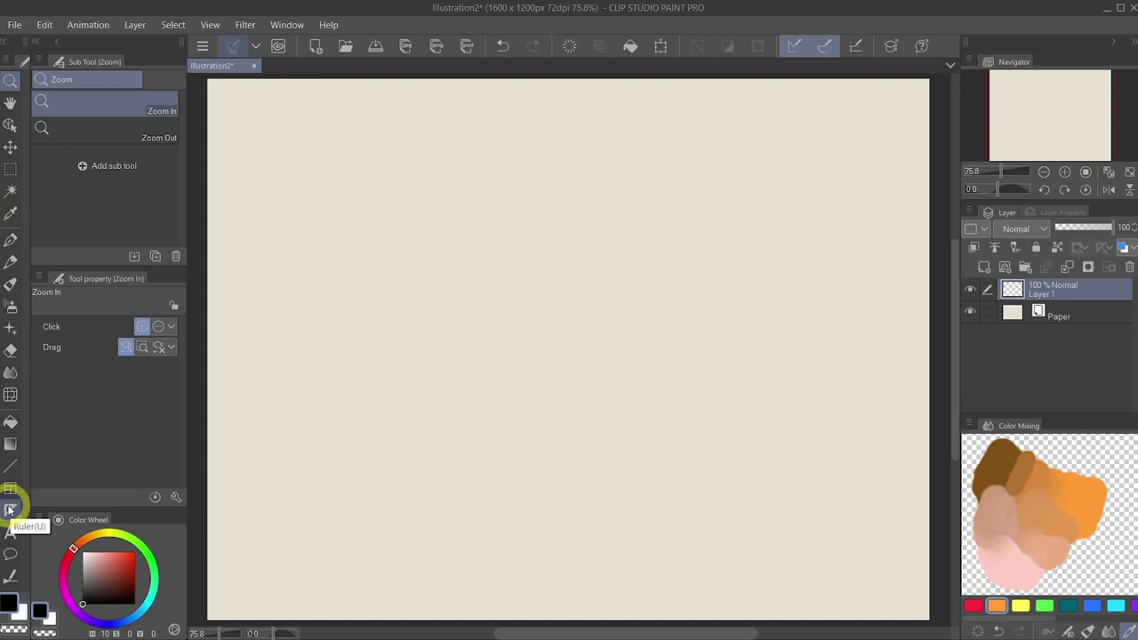
# - Review the Linear, Curve, Figure, Ruler pen, Special, Guide, Perspective and Symmetrical ruler settings
pyautogui.click(11, 509)
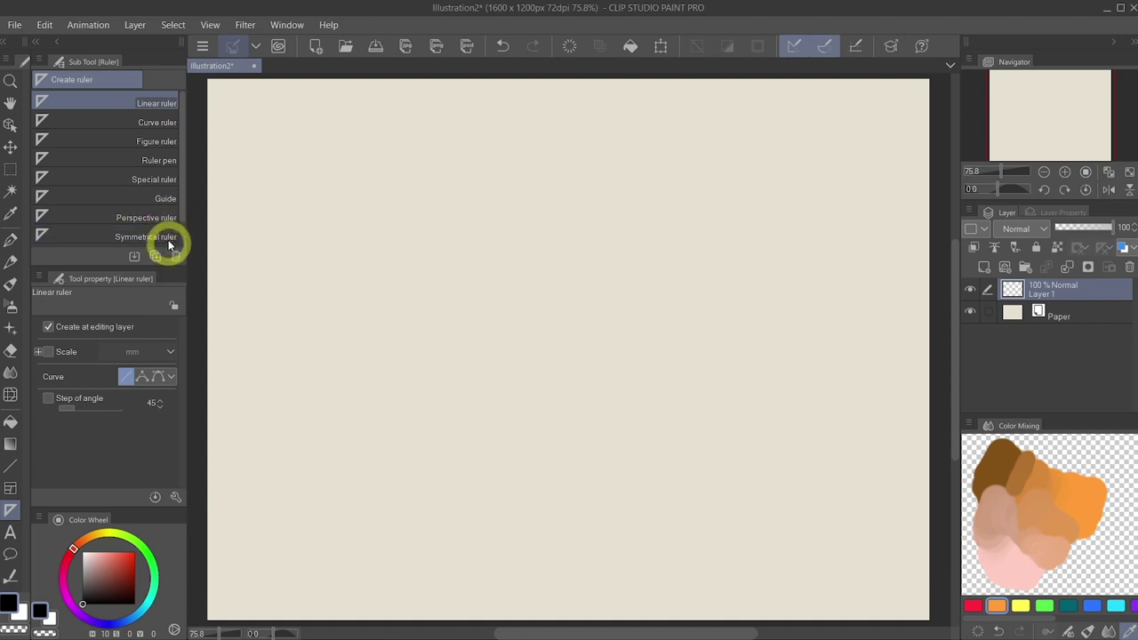
pyautogui.click(169, 122)
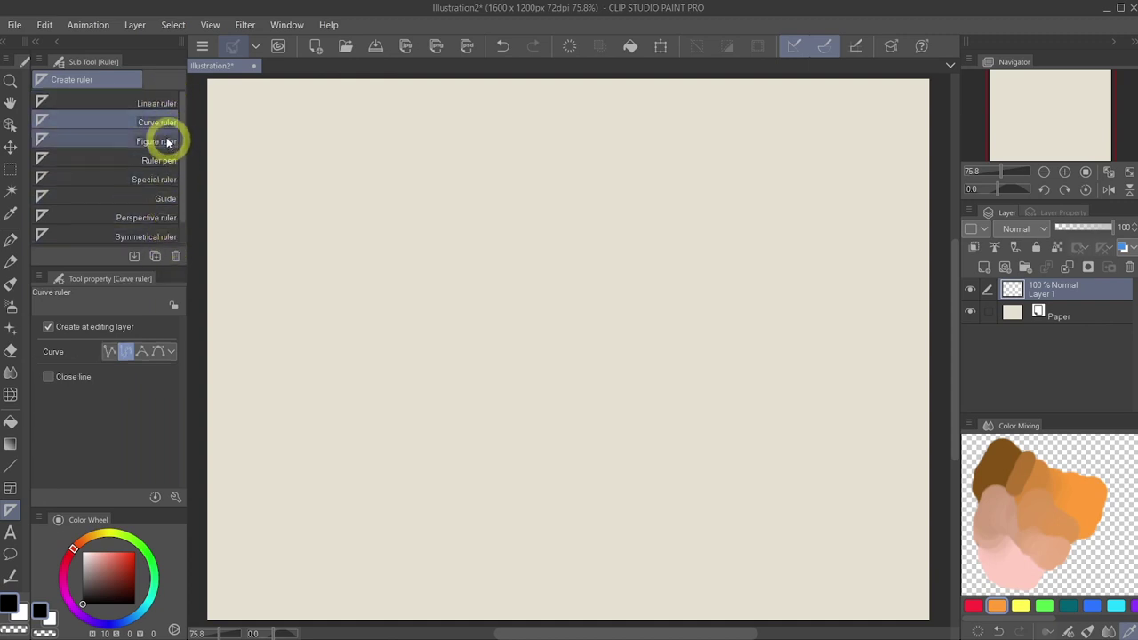
pyautogui.click(164, 142)
pyautogui.click(166, 162)
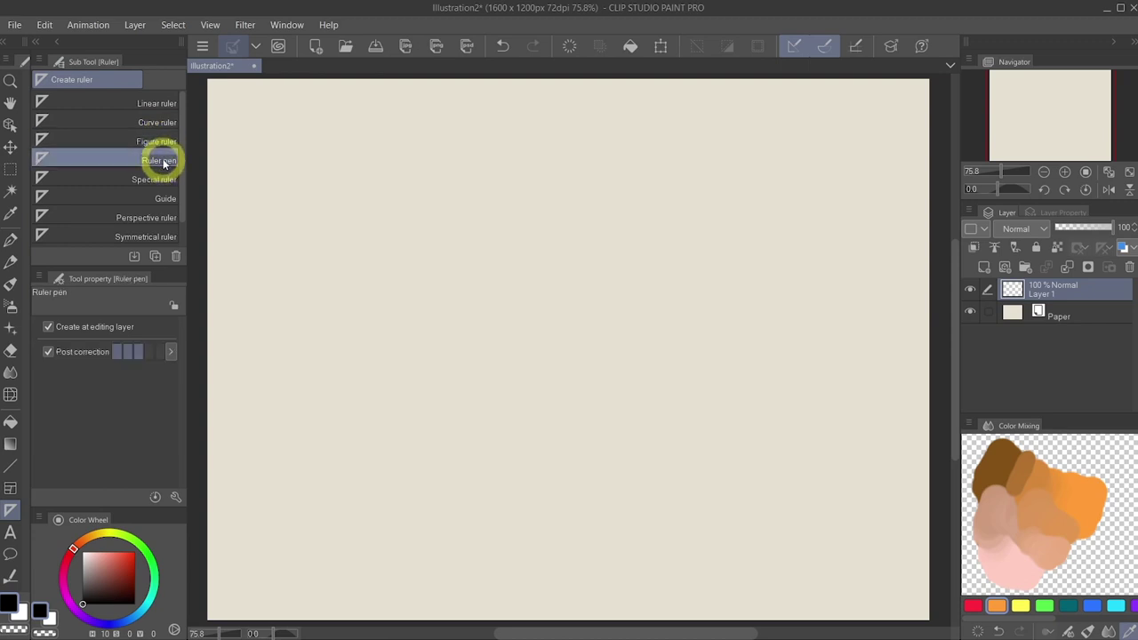
pyautogui.click(163, 179)
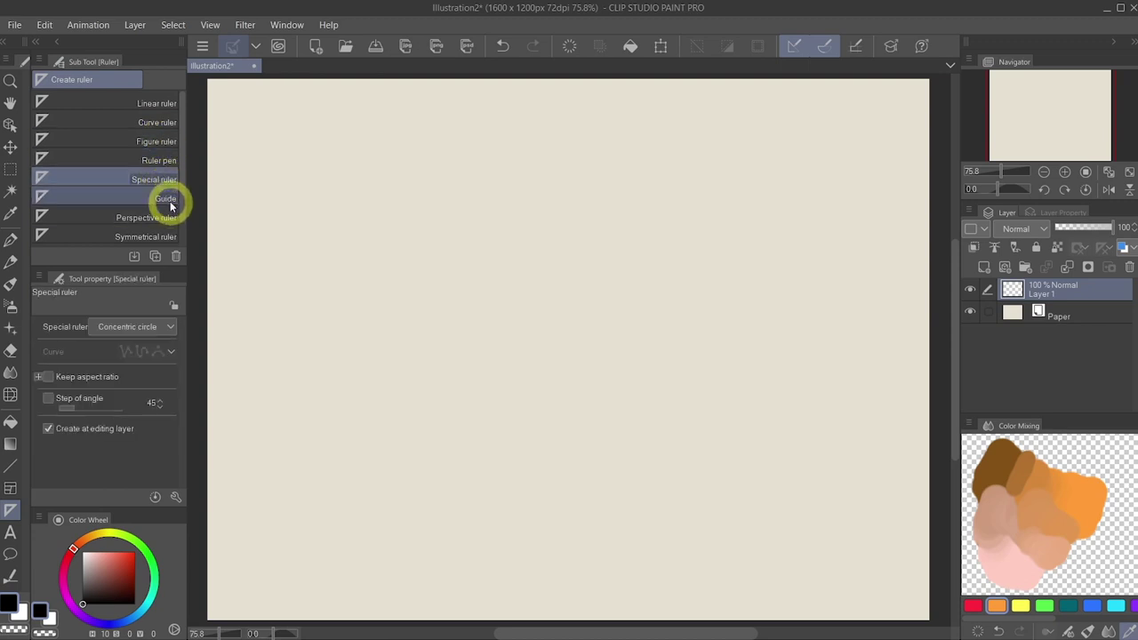
pyautogui.click(167, 199)
pyautogui.click(165, 218)
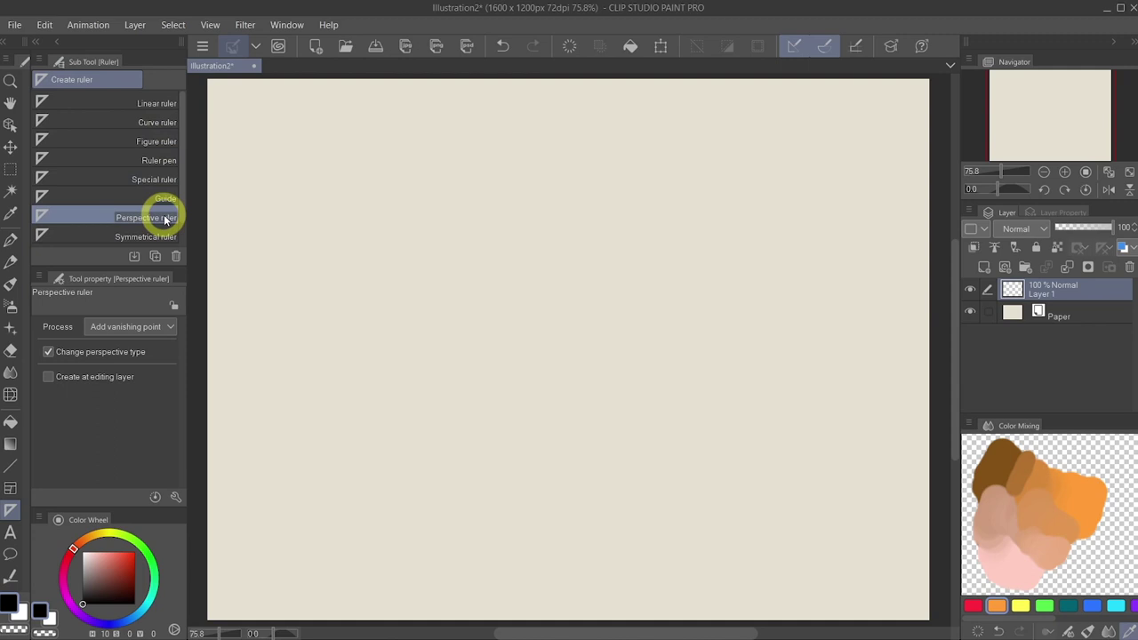
pyautogui.click(167, 236)
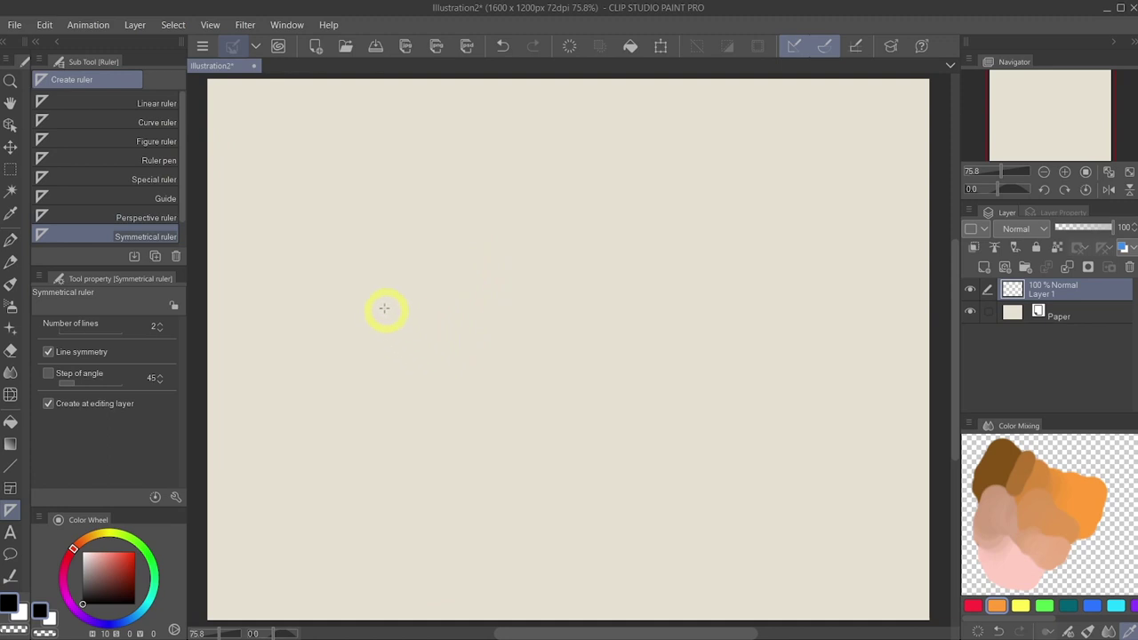
# - Choose the Special ruler sub tool with Concentric circle as its type
pyautogui.click(163, 179)
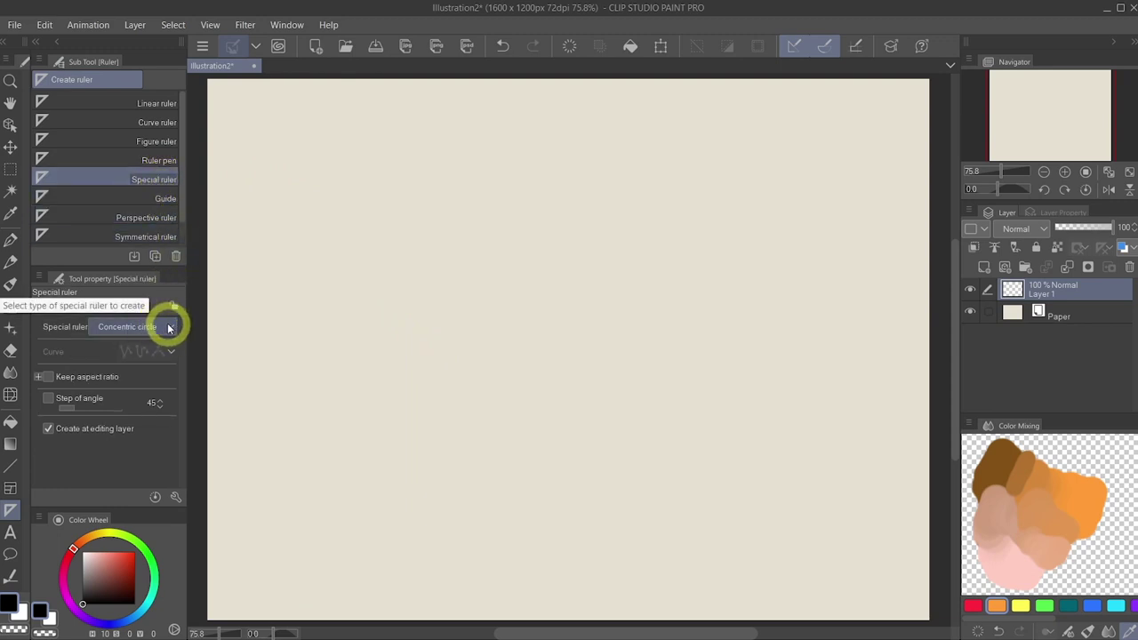
pyautogui.click(166, 327)
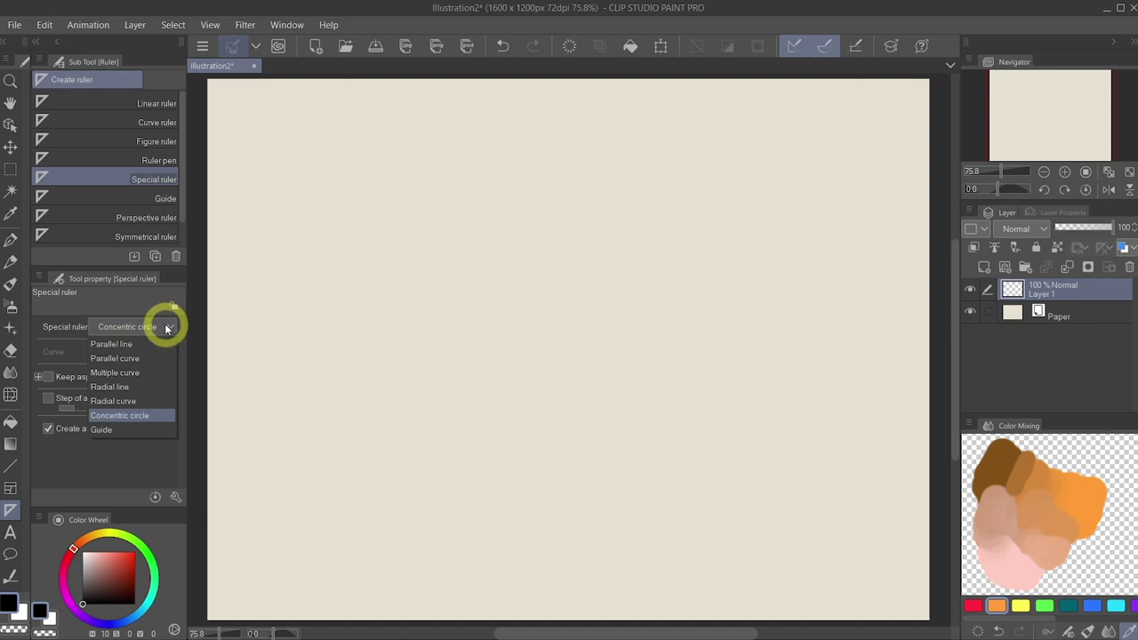
pyautogui.click(154, 416)
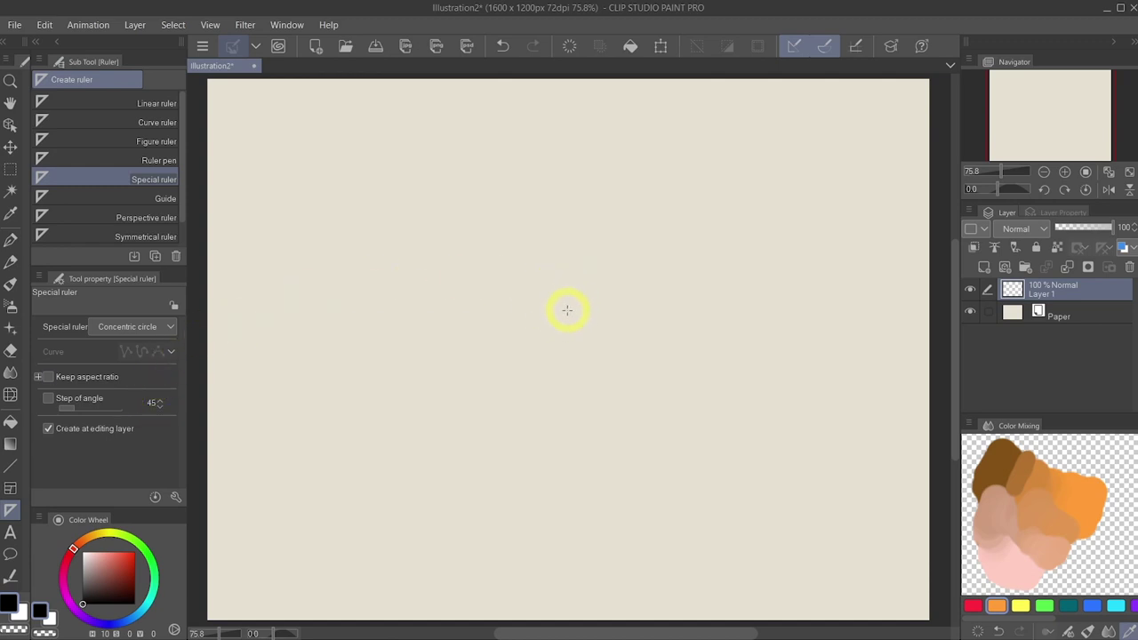
# - Drag out a concentric-ellipse ruler from the canvas centre on Layer 1
pyautogui.moveTo(591, 325); pyautogui.dragTo(664, 344)
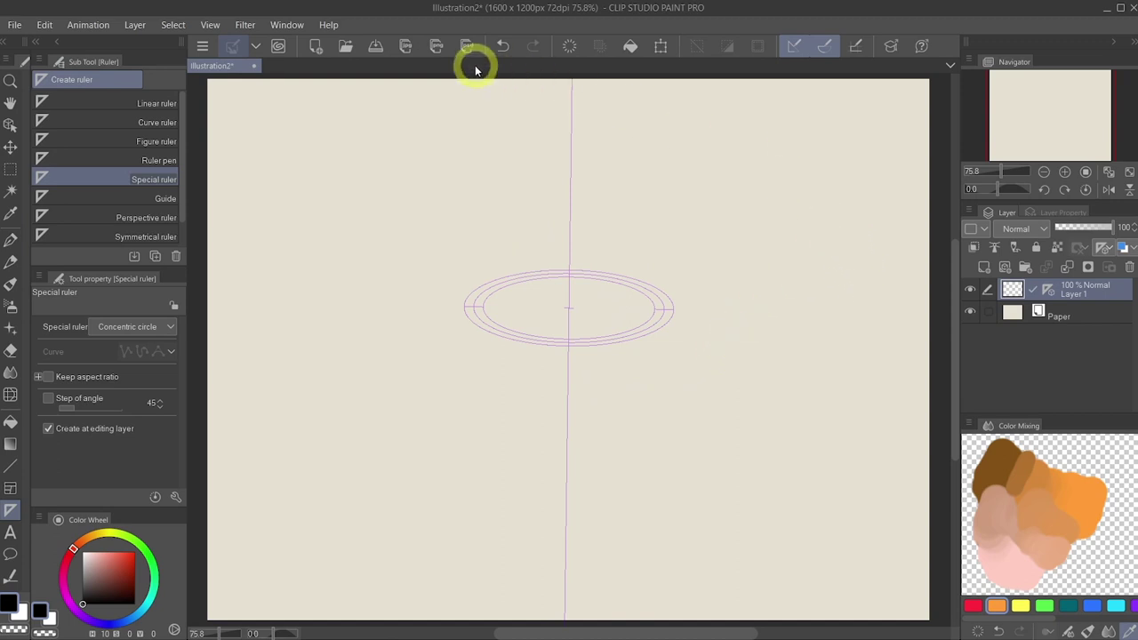
# - Turn on Snap to Special Ruler and ink G-pen ellipses along the concentric ruler
pyautogui.click(12, 240)
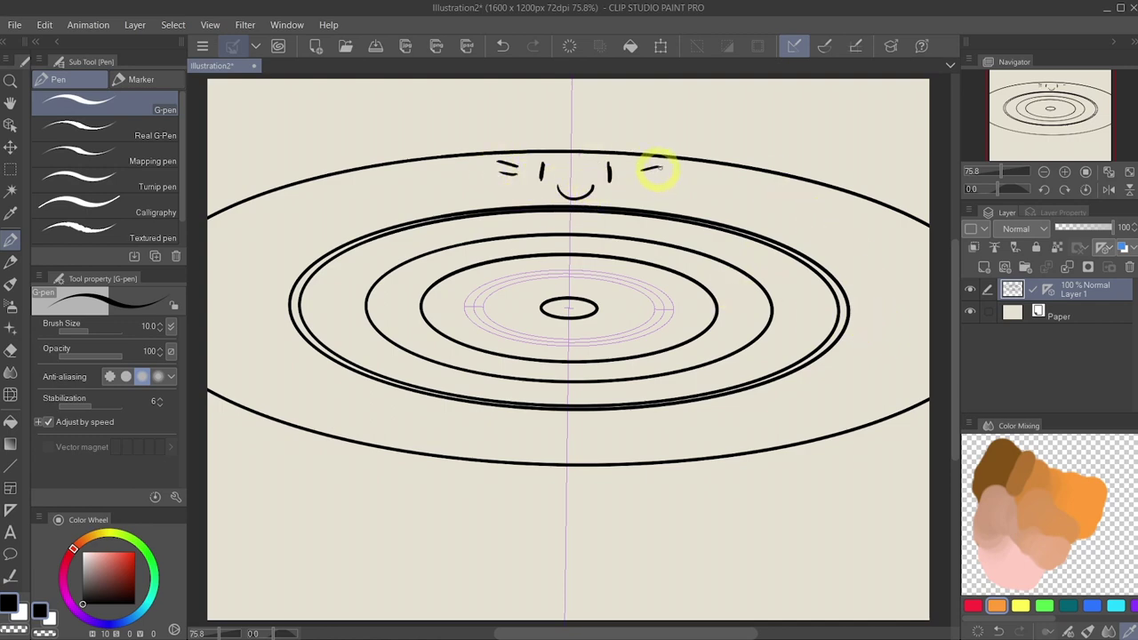
pyautogui.click(825, 47)
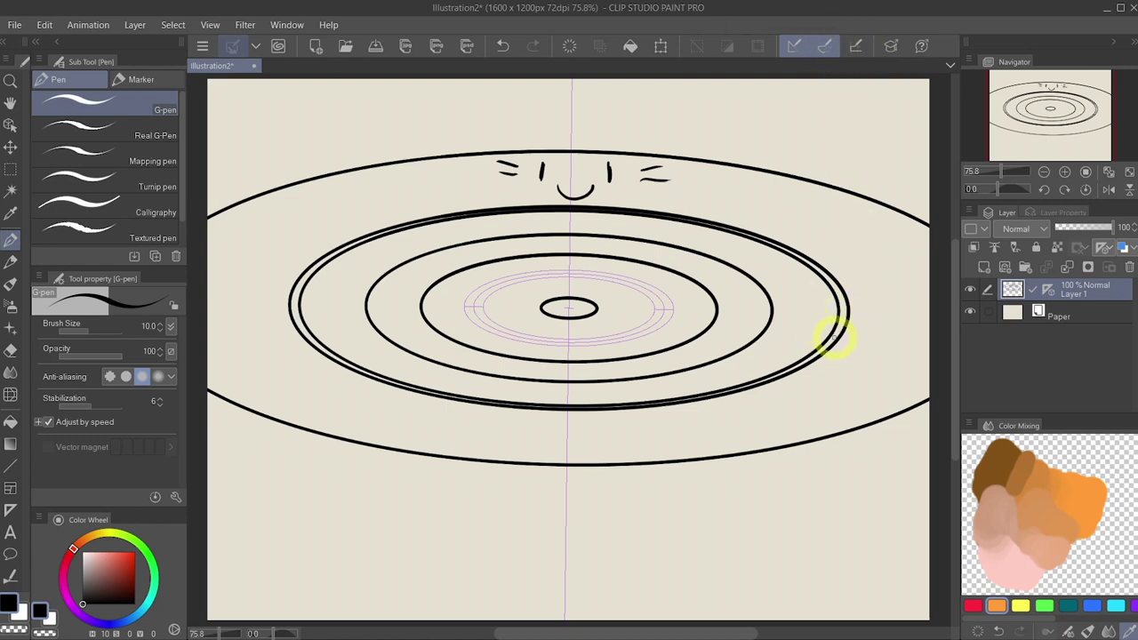
pyautogui.moveTo(191, 399)
pyautogui.mouseDown()
pyautogui.moveTo(451, 488)
pyautogui.moveTo(944, 415)
pyautogui.mouseUp()
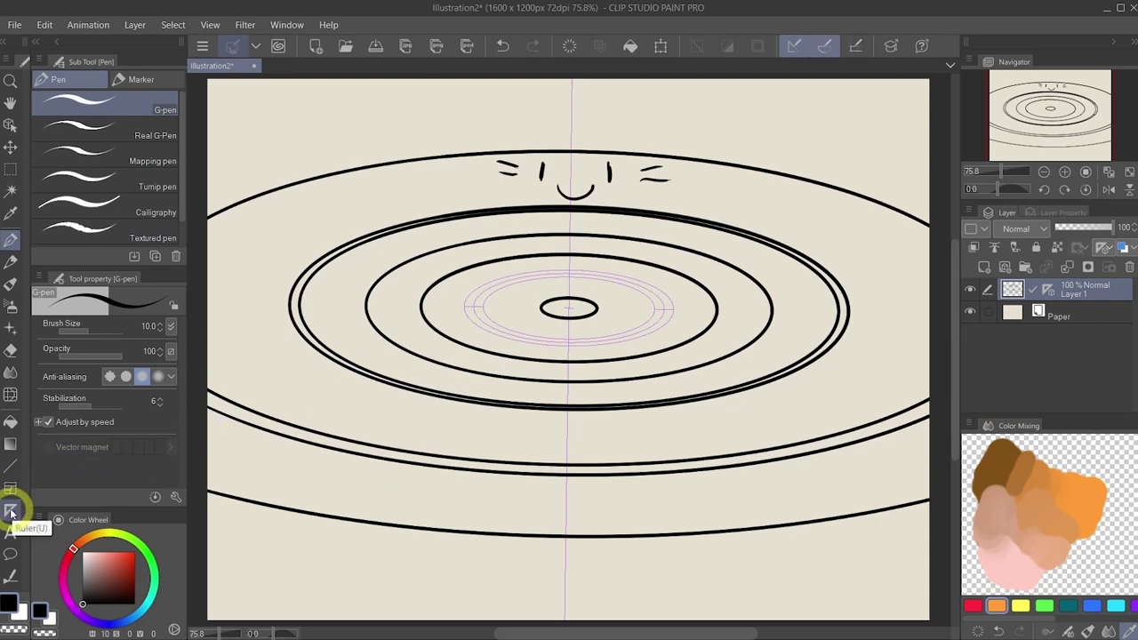
# - Pick the Symmetrical ruler sub tool and hide Layer 1's ellipse drawing
pyautogui.click(11, 510)
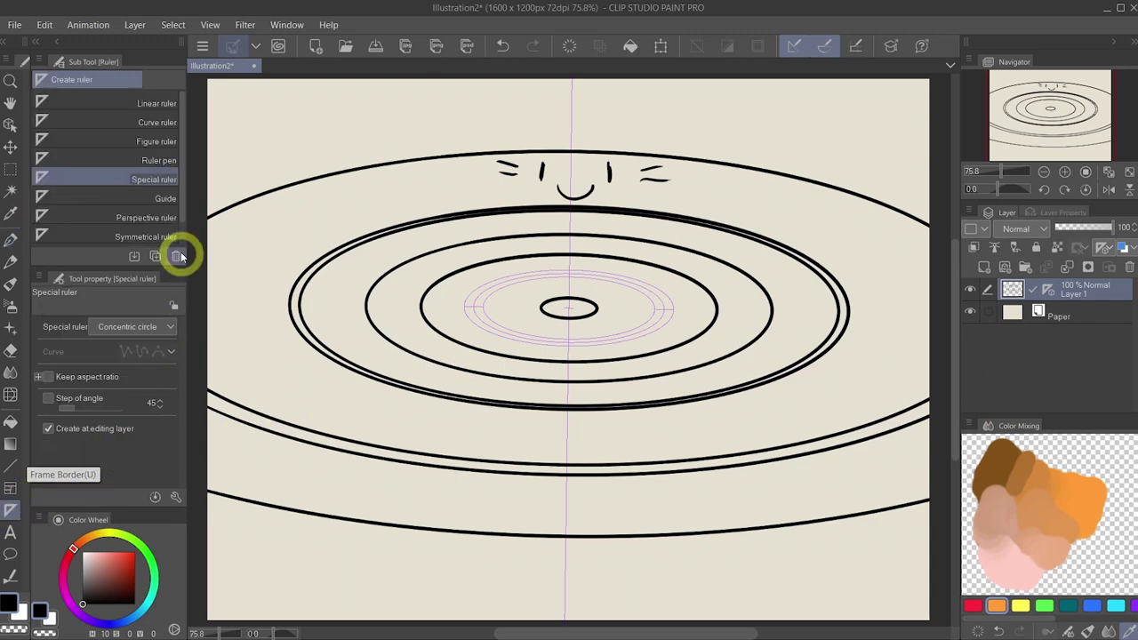
pyautogui.click(158, 238)
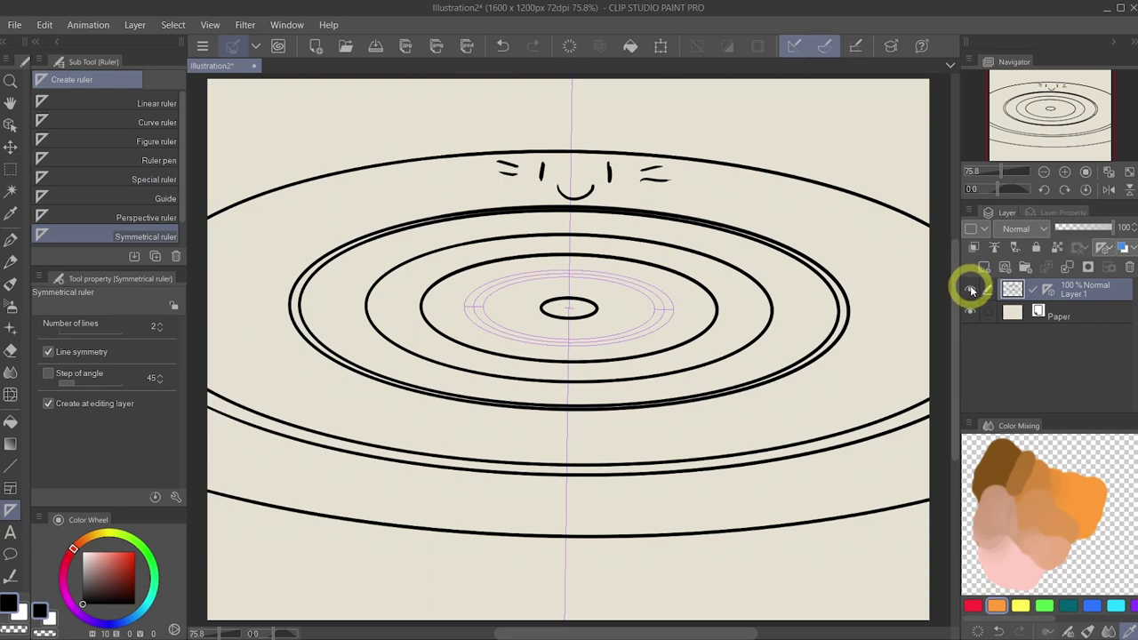
pyautogui.click(972, 290)
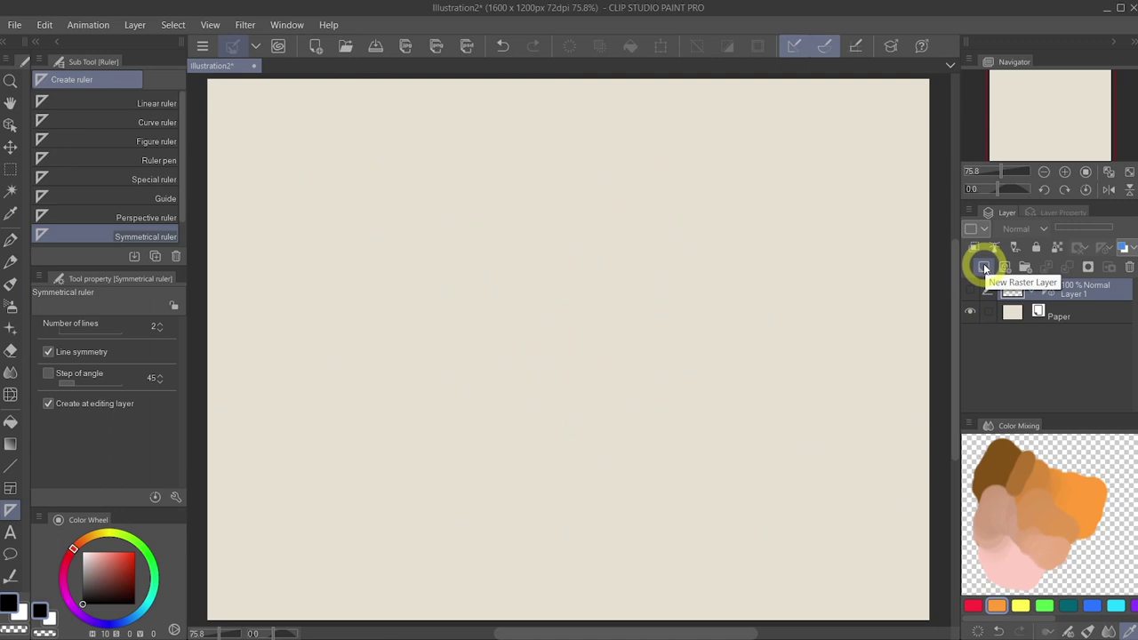
# - Add Layer 2 and place a 6-line symmetrical ruler near the canvas middle
pyautogui.click(984, 267)
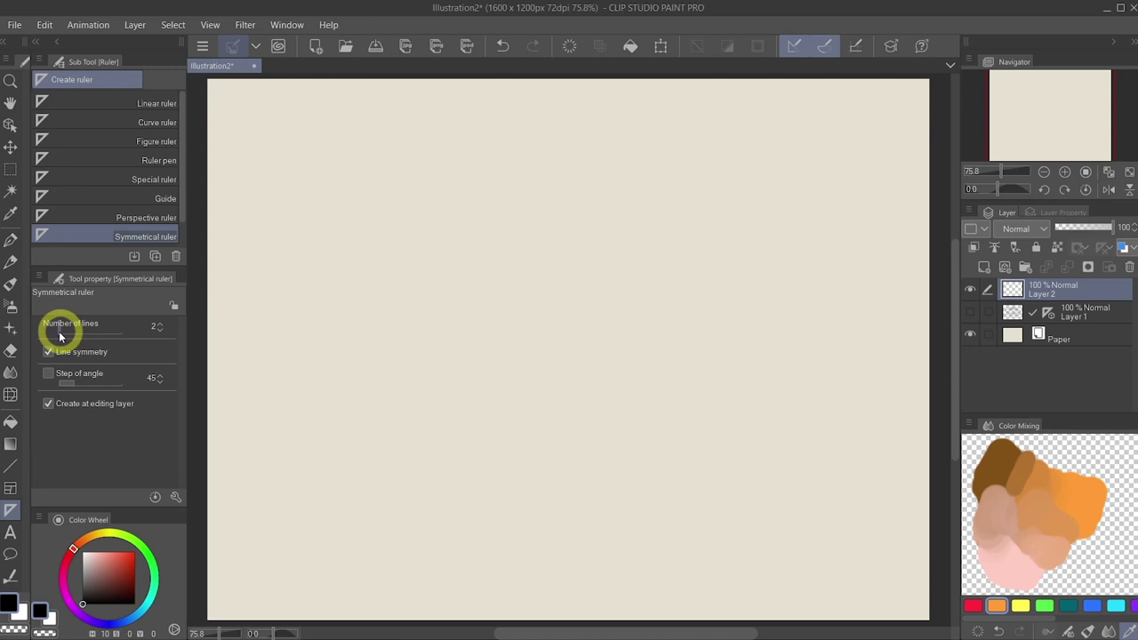
pyautogui.moveTo(60, 330); pyautogui.dragTo(94, 338)
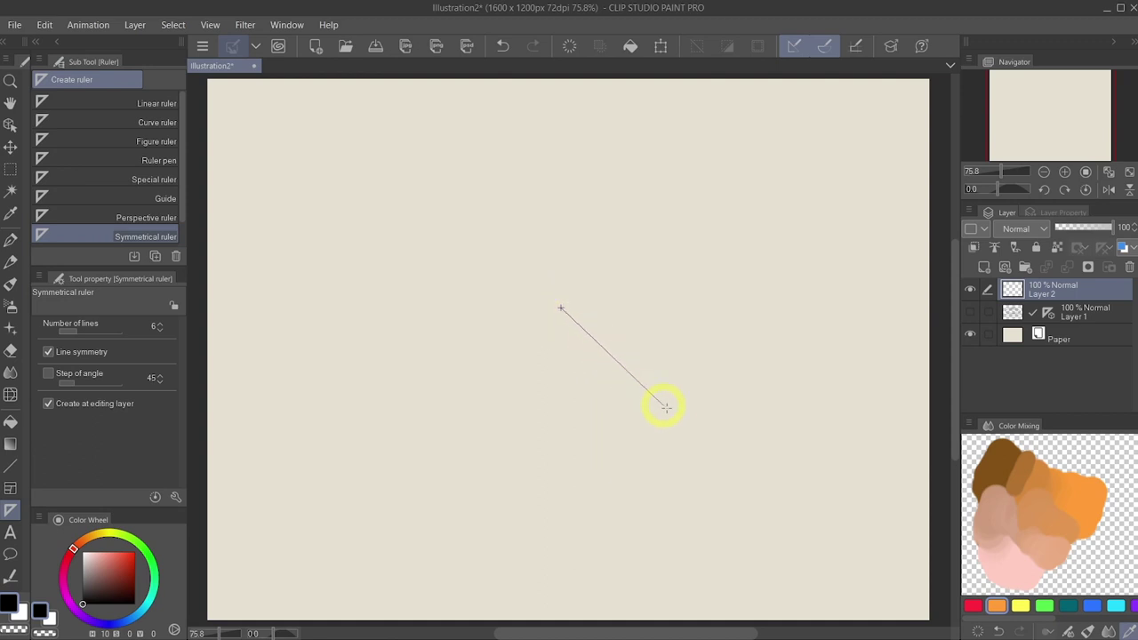
pyautogui.moveTo(665, 406); pyautogui.dragTo(695, 477)
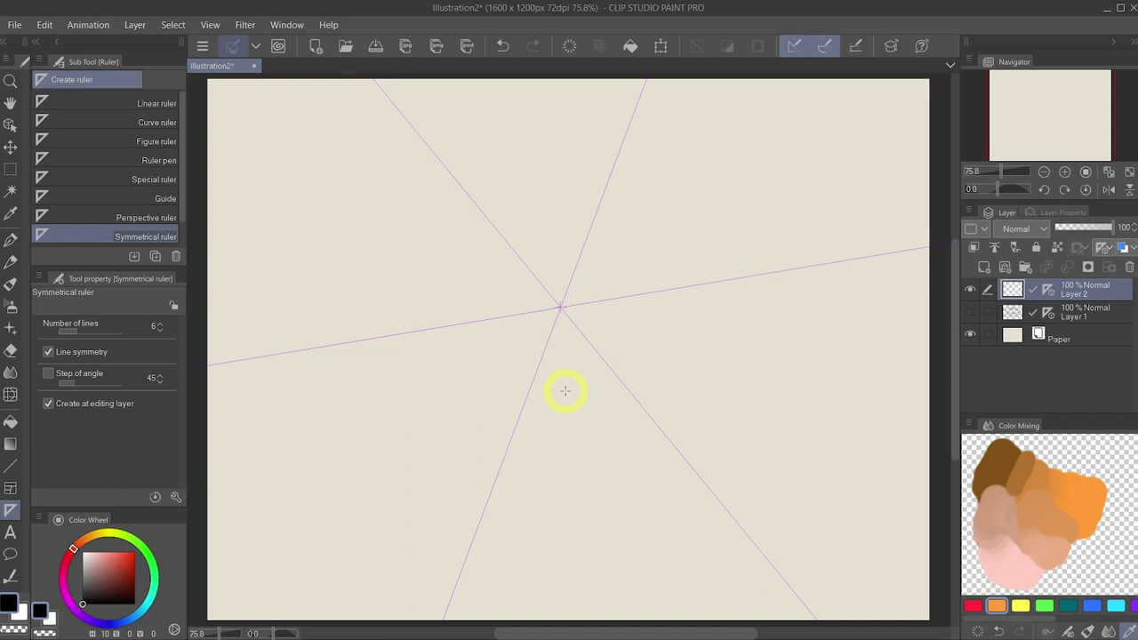
# - Draw a six-fold mirrored flower with surrounding circles and petal loops using the G-pen
pyautogui.click(10, 240)
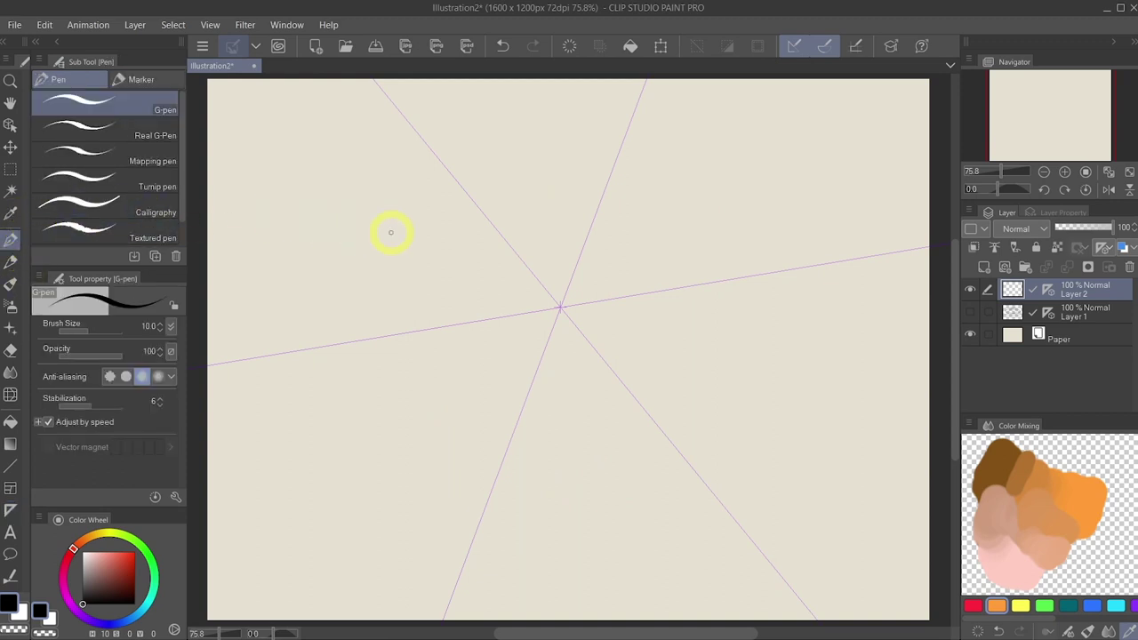
pyautogui.moveTo(539, 354)
pyautogui.mouseDown()
pyautogui.moveTo(589, 405)
pyautogui.moveTo(594, 348)
pyautogui.moveTo(612, 361)
pyautogui.moveTo(624, 313)
pyautogui.moveTo(594, 316)
pyautogui.moveTo(588, 336)
pyautogui.moveTo(547, 313)
pyautogui.moveTo(574, 284)
pyautogui.mouseUp()
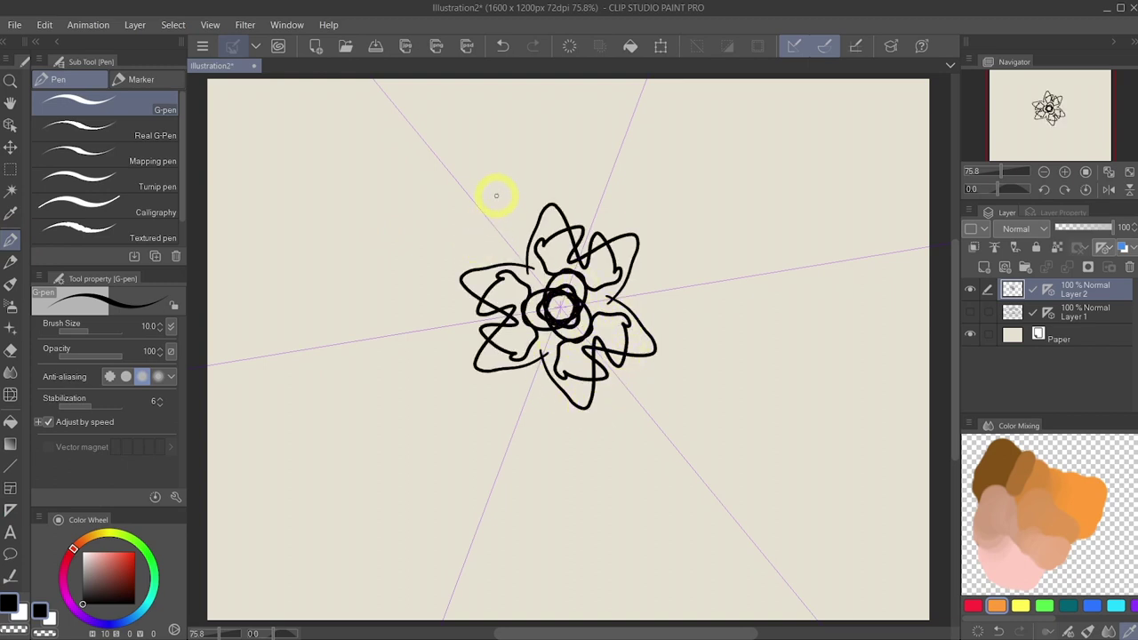
pyautogui.moveTo(496, 195)
pyautogui.mouseDown()
pyautogui.moveTo(693, 382)
pyautogui.moveTo(556, 188)
pyautogui.moveTo(490, 189)
pyautogui.mouseUp()
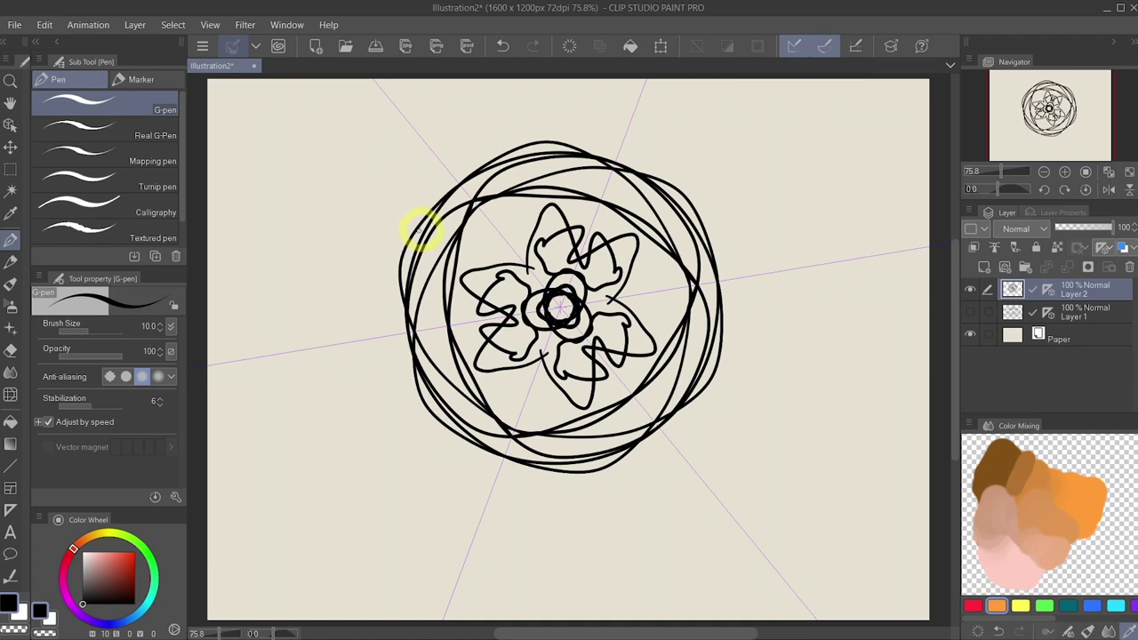
pyautogui.moveTo(421, 229)
pyautogui.mouseDown()
pyautogui.moveTo(396, 134)
pyautogui.moveTo(497, 150)
pyautogui.moveTo(451, 132)
pyautogui.moveTo(435, 193)
pyautogui.moveTo(461, 154)
pyautogui.mouseUp()
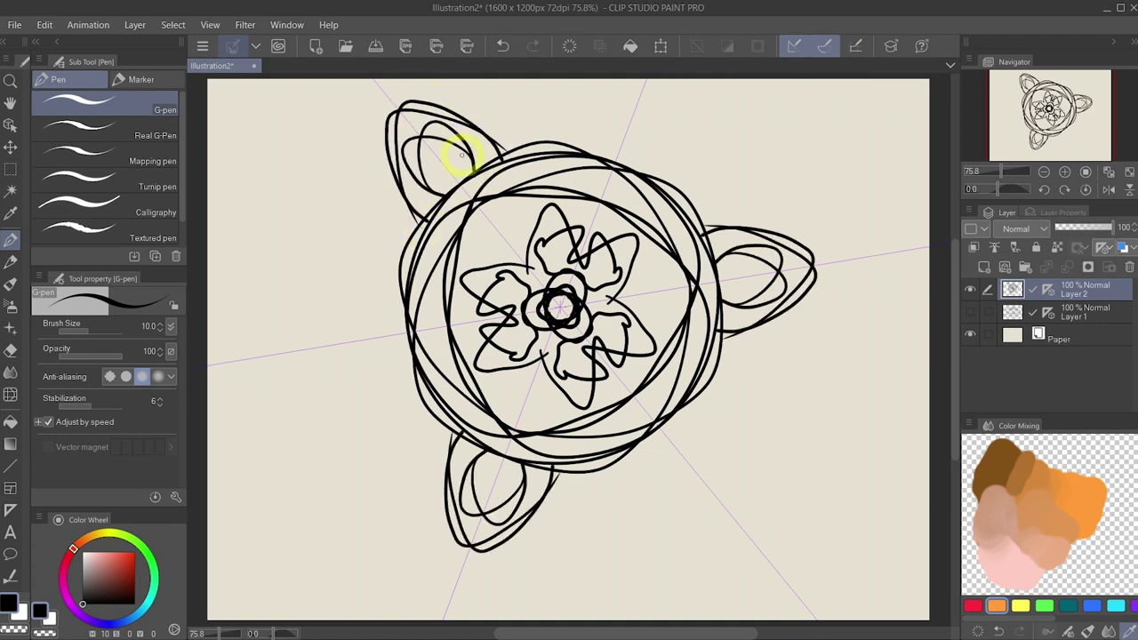
# - Add mirrored triangle rings, short dashes and large outer curves around the pattern
pyautogui.moveTo(384, 226)
pyautogui.mouseDown()
pyautogui.moveTo(368, 223)
pyautogui.moveTo(386, 210)
pyautogui.mouseUp()
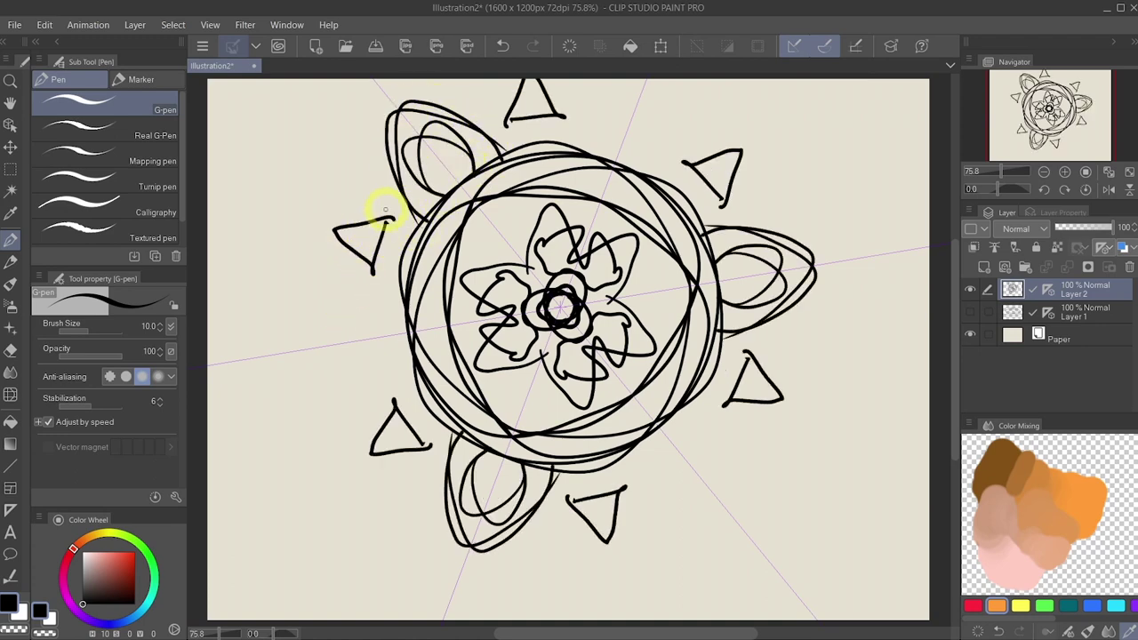
pyautogui.moveTo(331, 302)
pyautogui.mouseDown()
pyautogui.moveTo(361, 311)
pyautogui.moveTo(334, 371)
pyautogui.moveTo(330, 336)
pyautogui.mouseUp()
pyautogui.moveTo(814, 181)
pyautogui.mouseDown()
pyautogui.moveTo(779, 196)
pyautogui.moveTo(822, 198)
pyautogui.moveTo(798, 165)
pyautogui.mouseUp()
pyautogui.moveTo(713, 104)
pyautogui.mouseDown()
pyautogui.moveTo(797, 113)
pyautogui.moveTo(737, 69)
pyautogui.moveTo(880, 439)
pyautogui.moveTo(756, 618)
pyautogui.mouseUp()
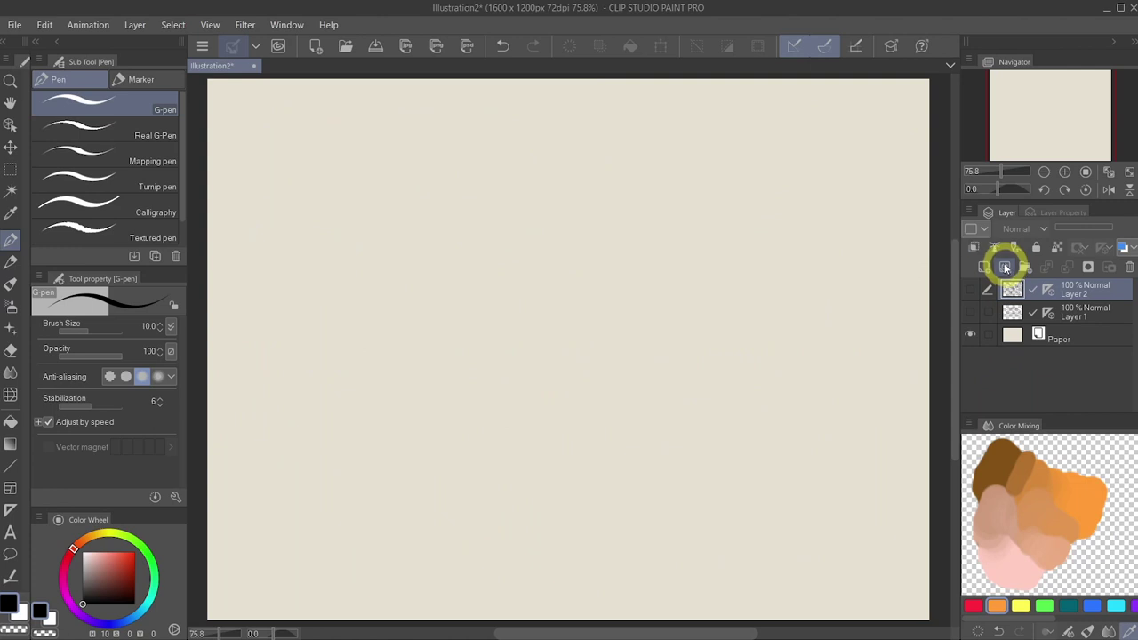
# - Add vector Layer 3 and choose the Perspective ruler sub tool
pyautogui.click(1006, 267)
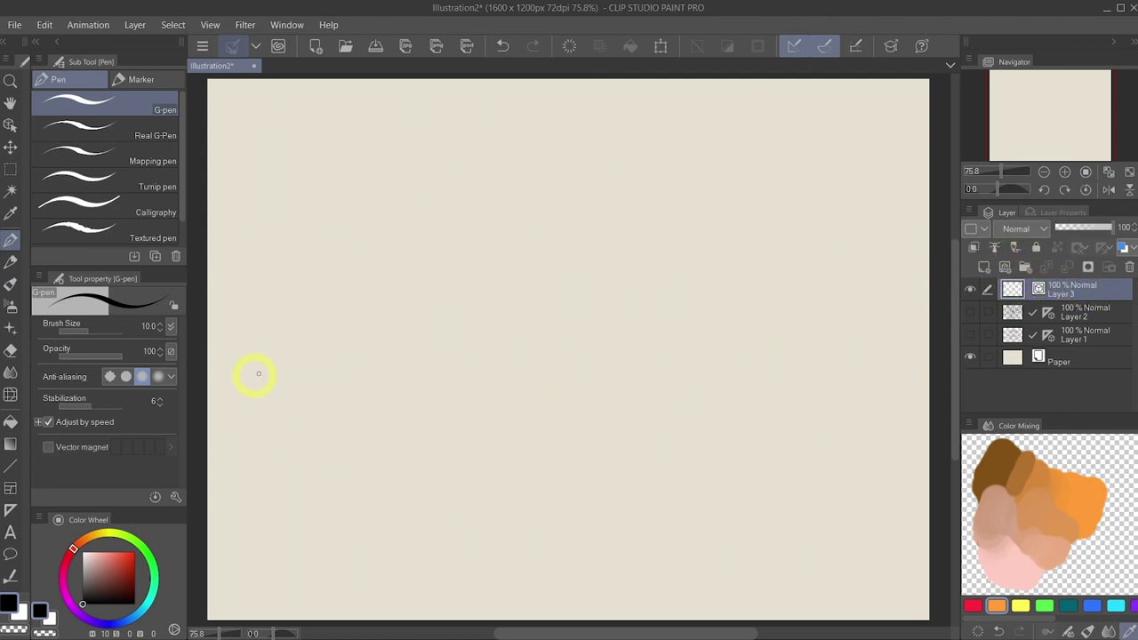
pyautogui.click(10, 511)
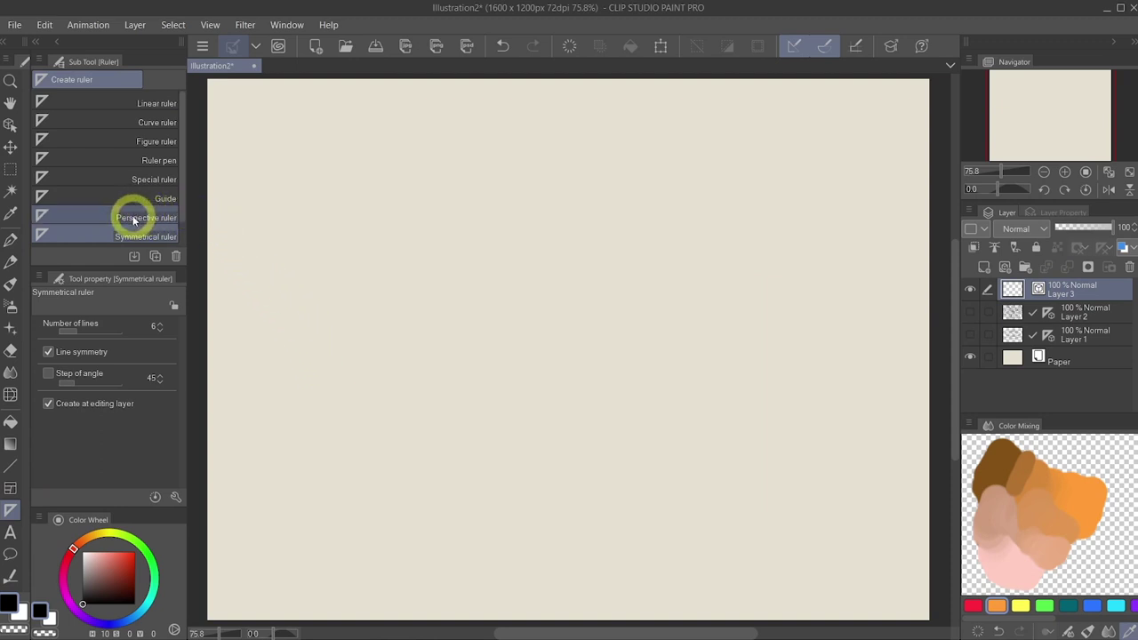
pyautogui.click(159, 217)
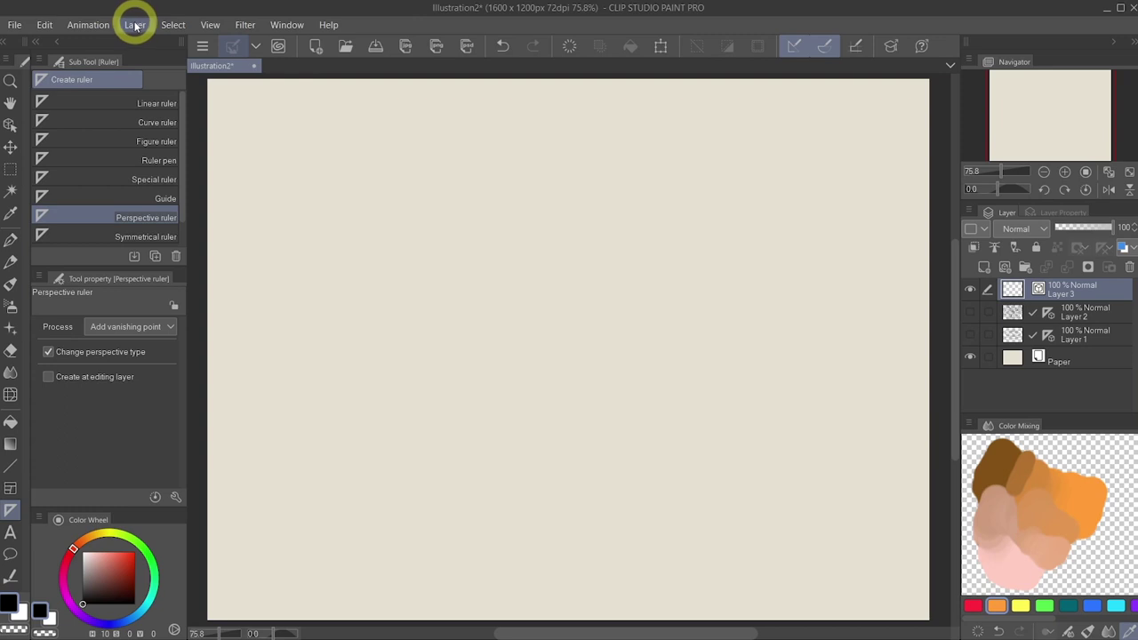
# - Create a 2-point perspective ruler on Layer 3 without making a new layer
pyautogui.click(134, 25)
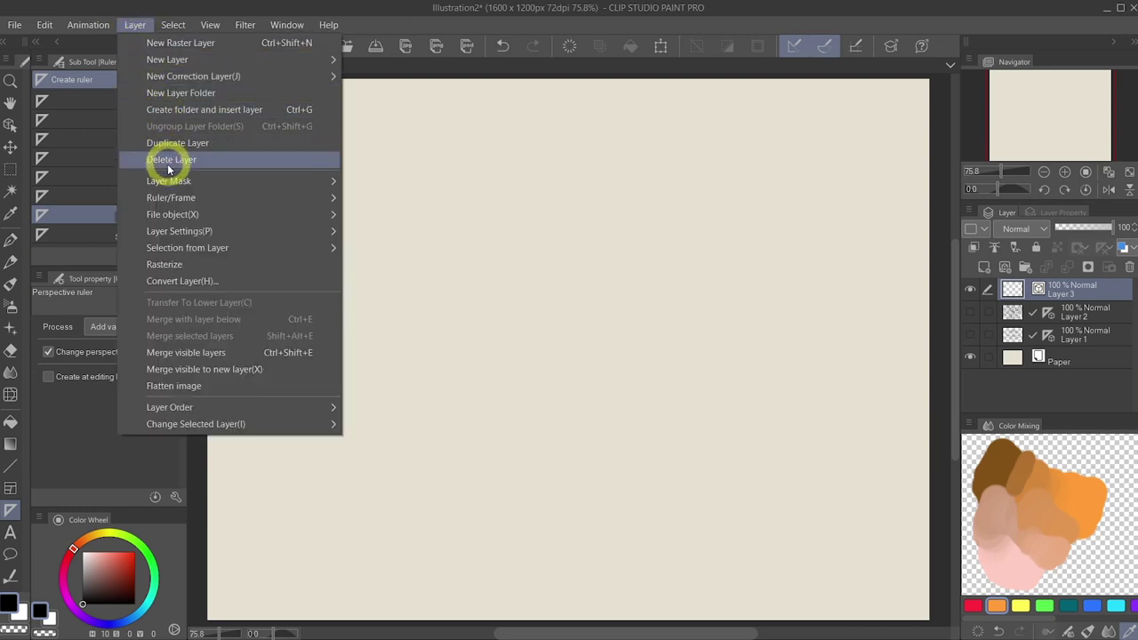
pyautogui.moveTo(178, 198)
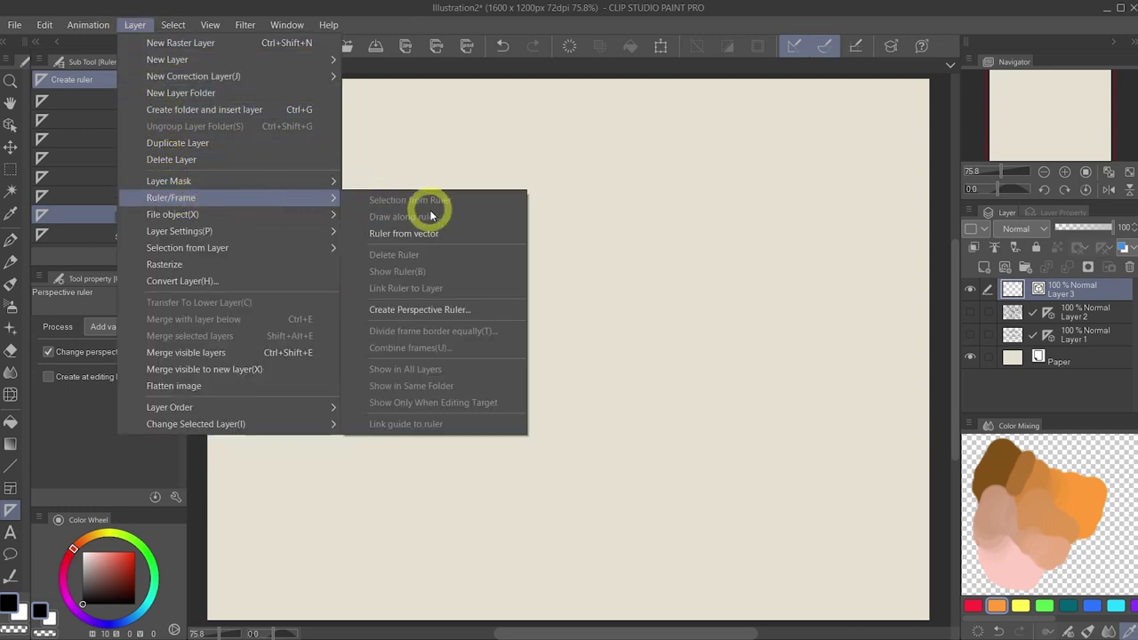
pyautogui.click(461, 310)
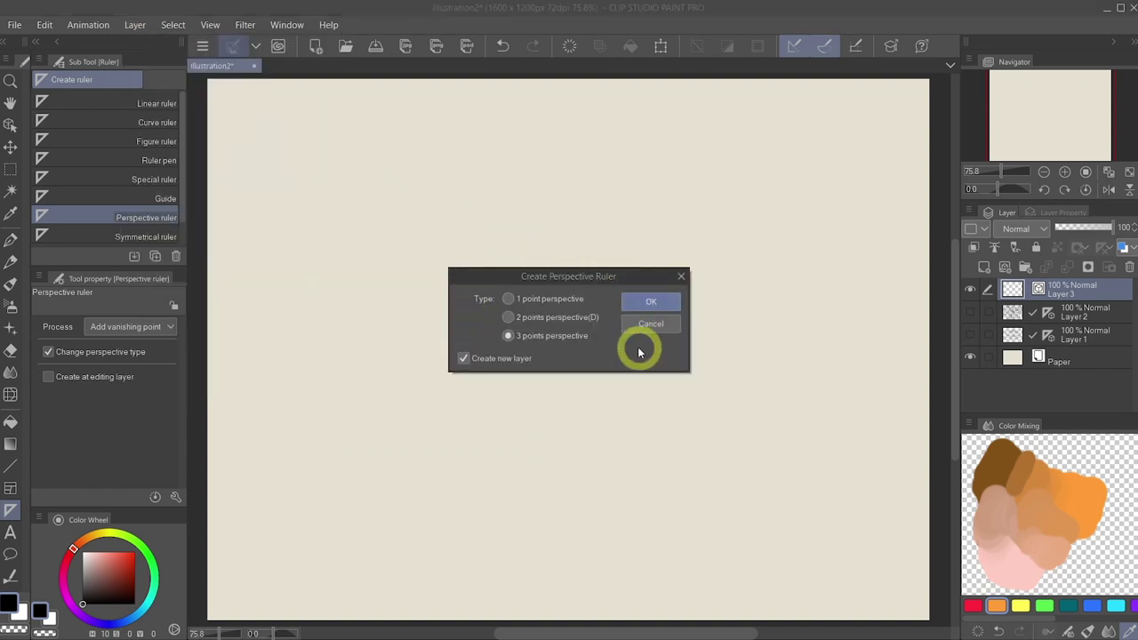
pyautogui.click(564, 318)
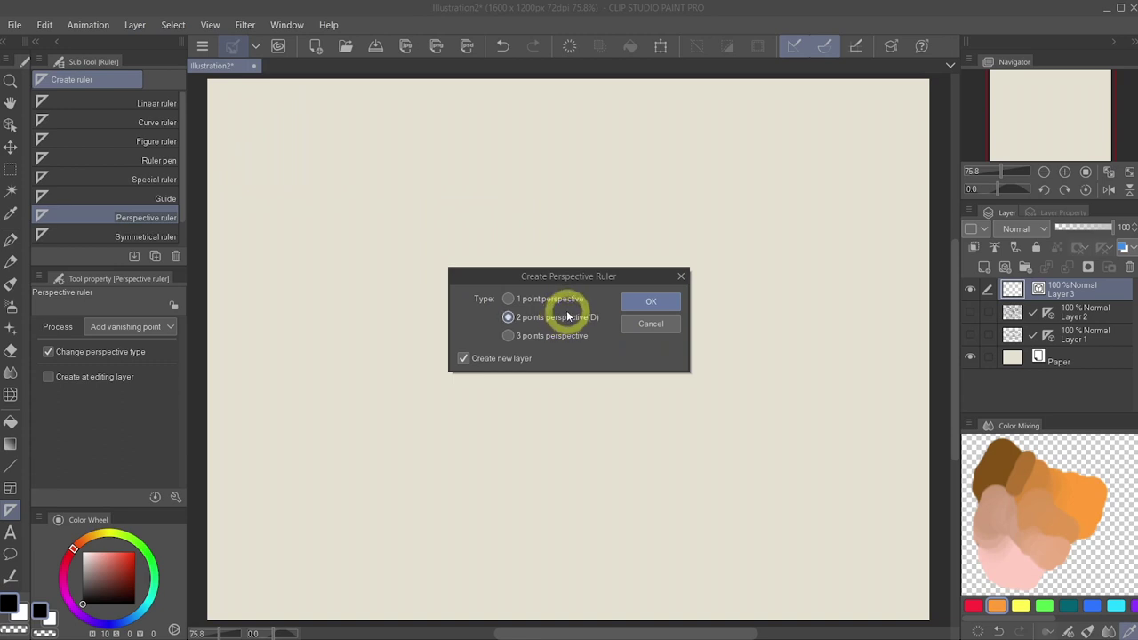
pyautogui.click(463, 360)
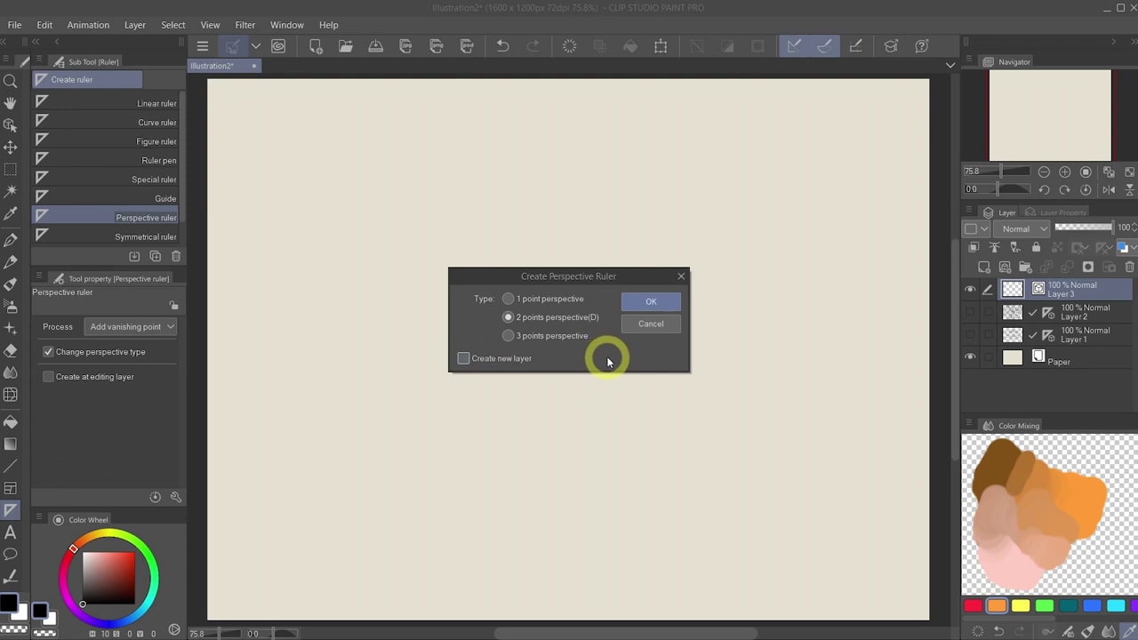
pyautogui.click(653, 302)
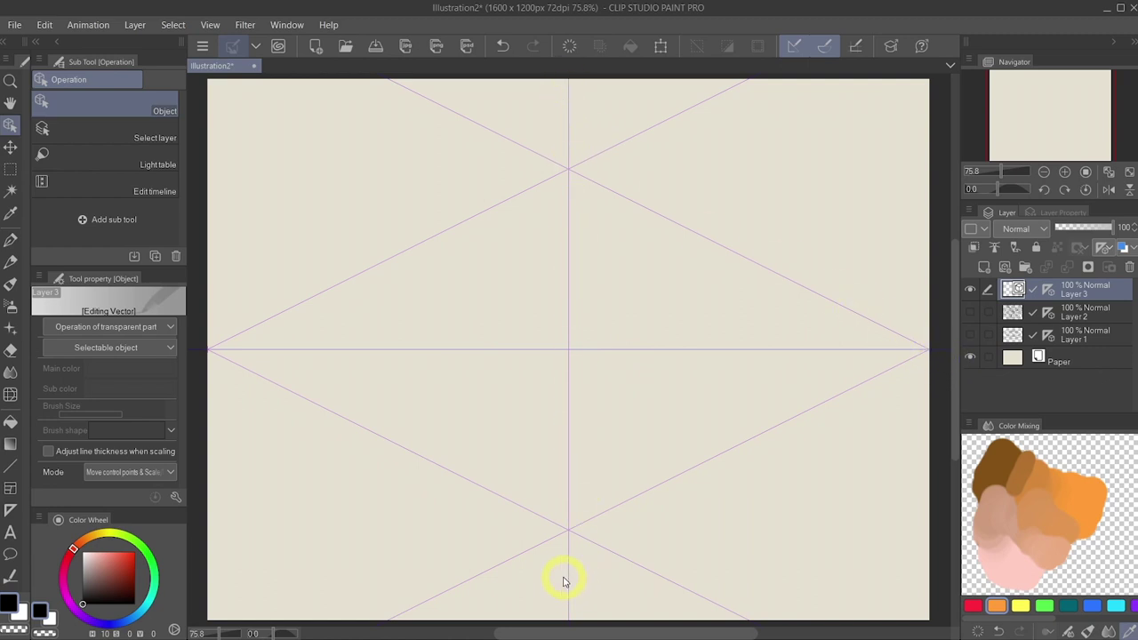
# - Draw the building's vertical wall edges, roof edges and bottom edges along the perspective guides
pyautogui.click(10, 237)
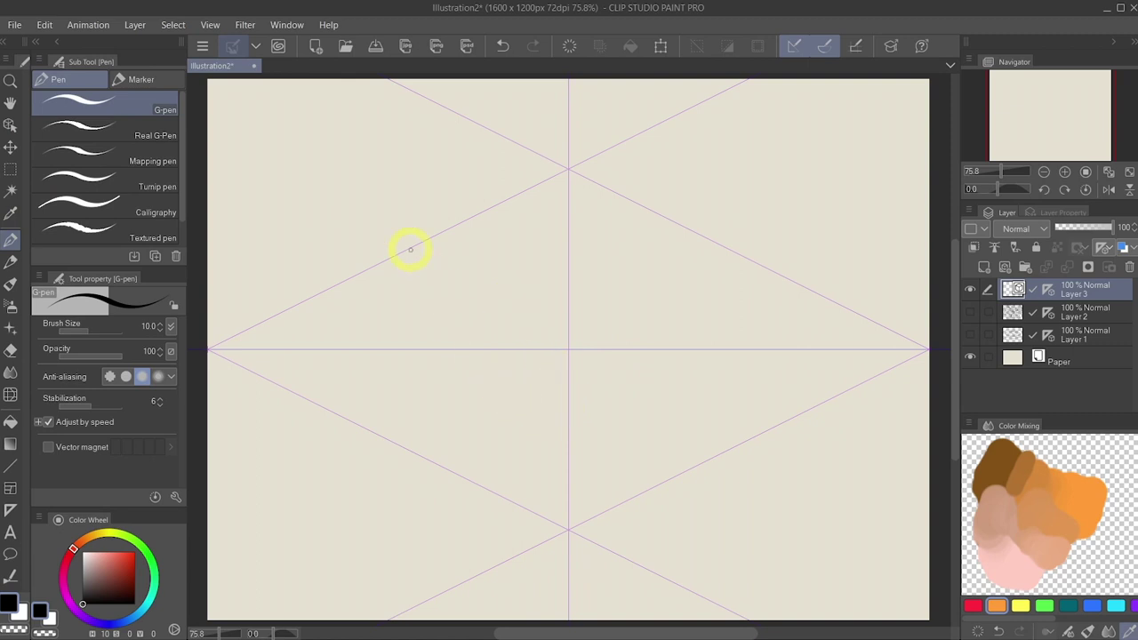
pyautogui.moveTo(410, 208); pyautogui.dragTo(410, 528)
pyautogui.moveTo(383, 263); pyautogui.dragTo(650, 135)
pyautogui.moveTo(576, 169); pyautogui.dragTo(883, 325)
pyautogui.moveTo(860, 262); pyautogui.dragTo(860, 502)
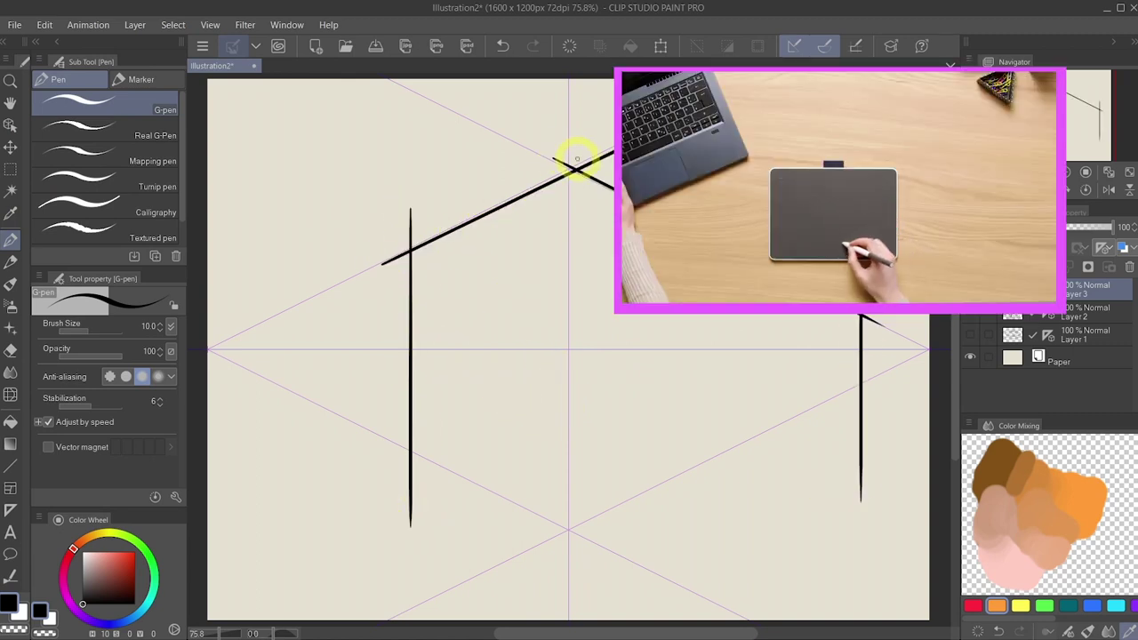
pyautogui.moveTo(576, 148); pyautogui.dragTo(576, 480)
pyautogui.moveTo(396, 445); pyautogui.dragTo(656, 573)
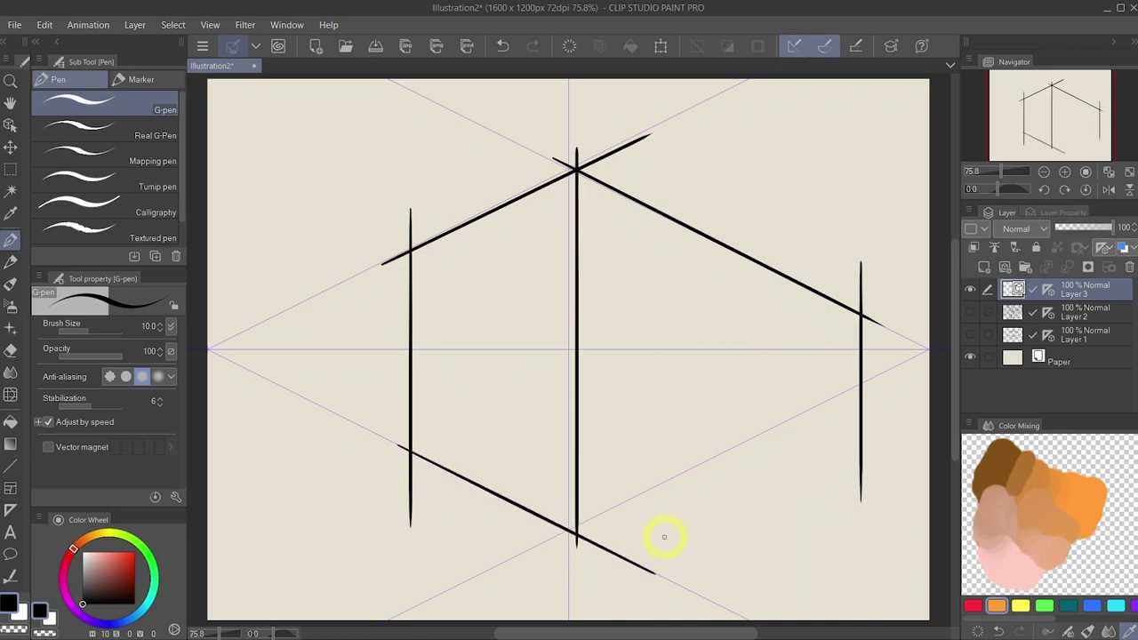
pyautogui.moveTo(573, 536); pyautogui.dragTo(929, 349)
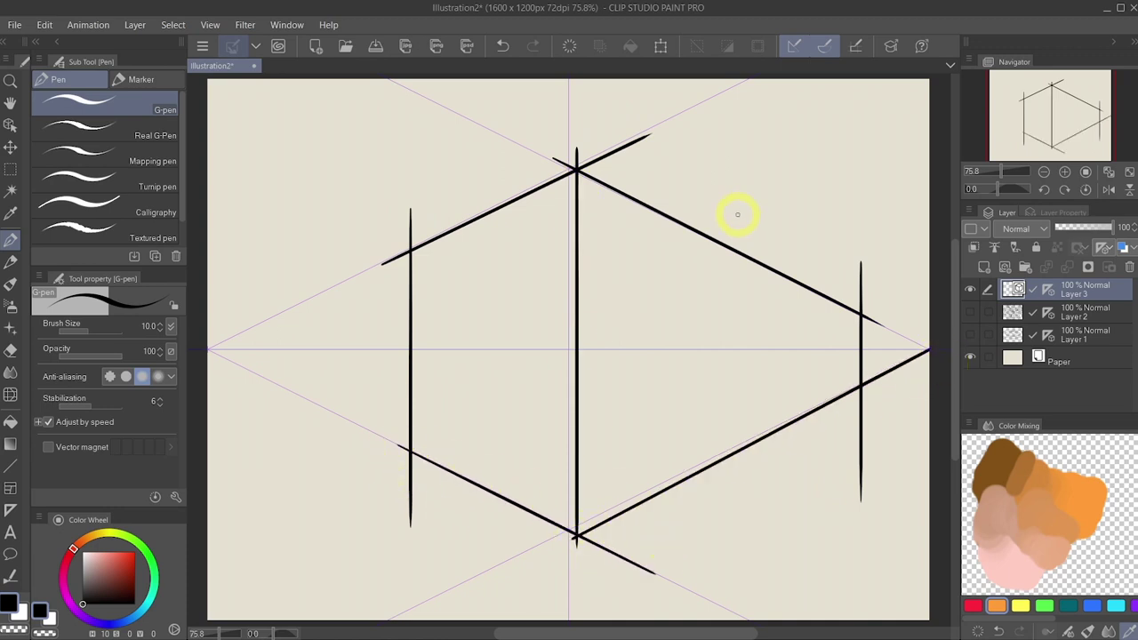
# - Sketch two rooftop boxes with vertical and slanted edges on the building's top
pyautogui.moveTo(747, 151); pyautogui.dragTo(747, 315)
pyautogui.moveTo(717, 167); pyautogui.dragTo(839, 272)
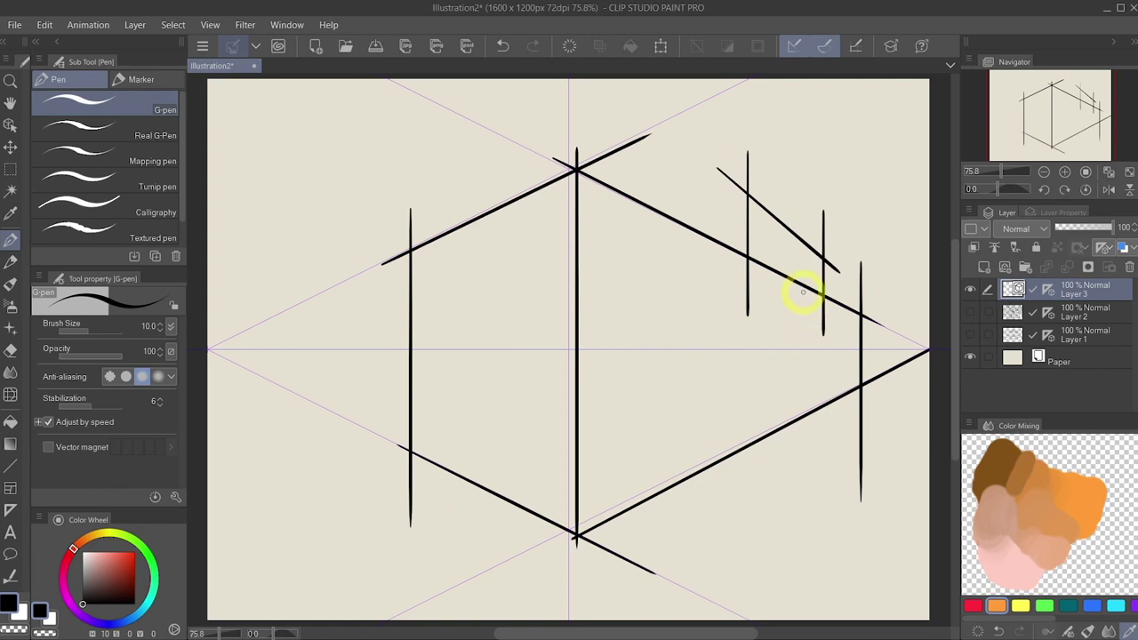
pyautogui.moveTo(762, 190); pyautogui.dragTo(591, 238)
pyautogui.moveTo(468, 264); pyautogui.dragTo(468, 156)
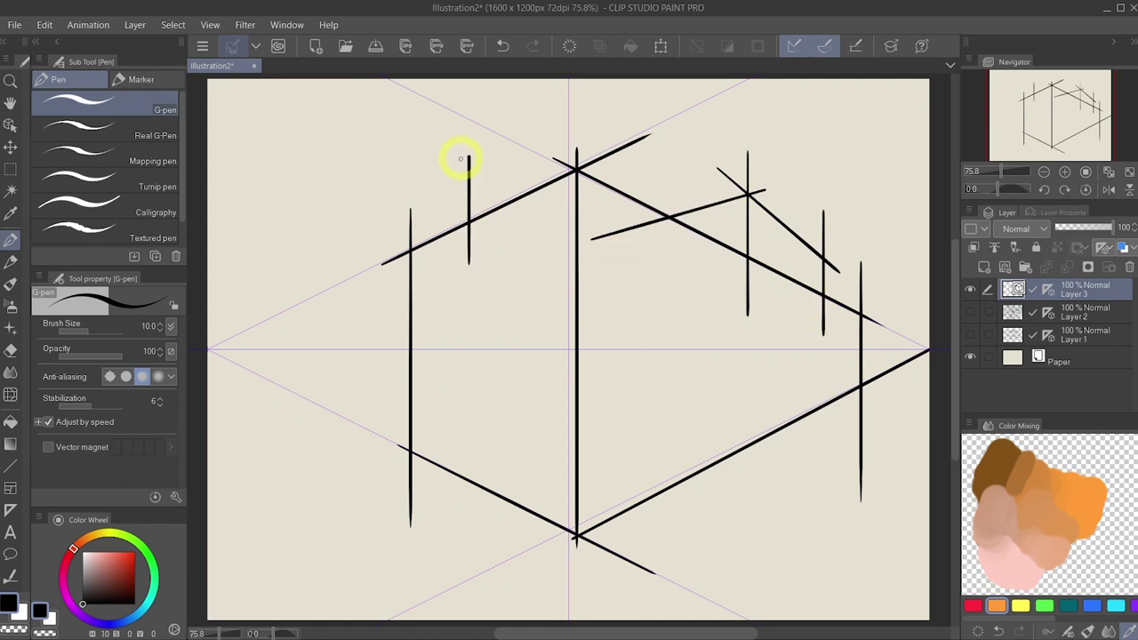
pyautogui.moveTo(513, 104); pyautogui.dragTo(513, 228)
pyautogui.moveTo(506, 128); pyautogui.dragTo(622, 189)
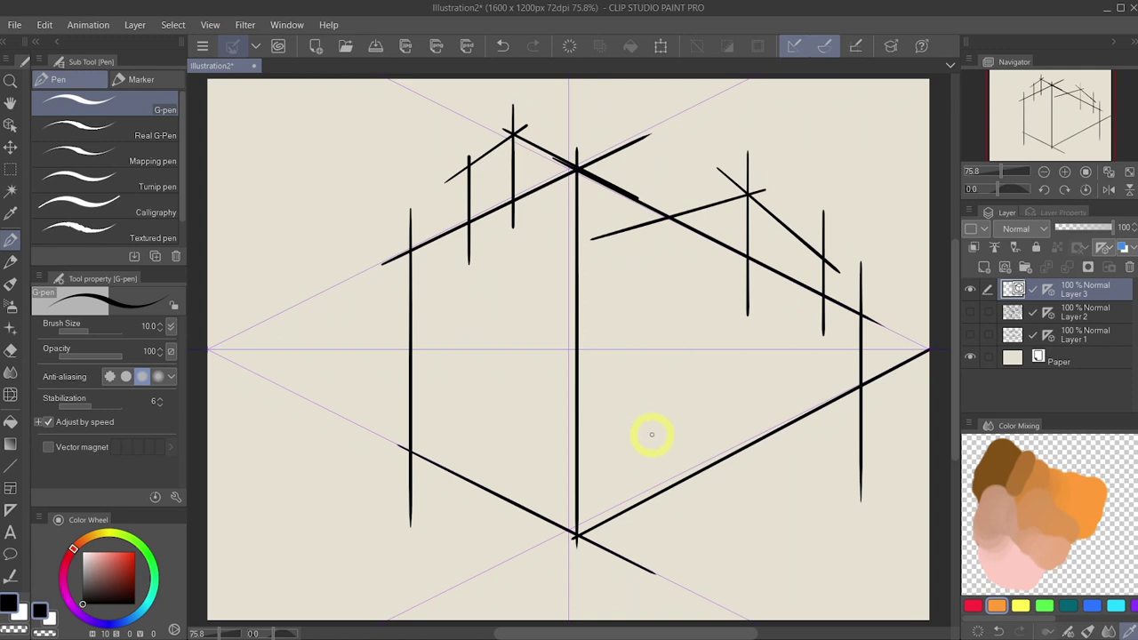
# - Erase the overhanging line ends at the left wall, roof apex and rooftop box
pyautogui.click(11, 350)
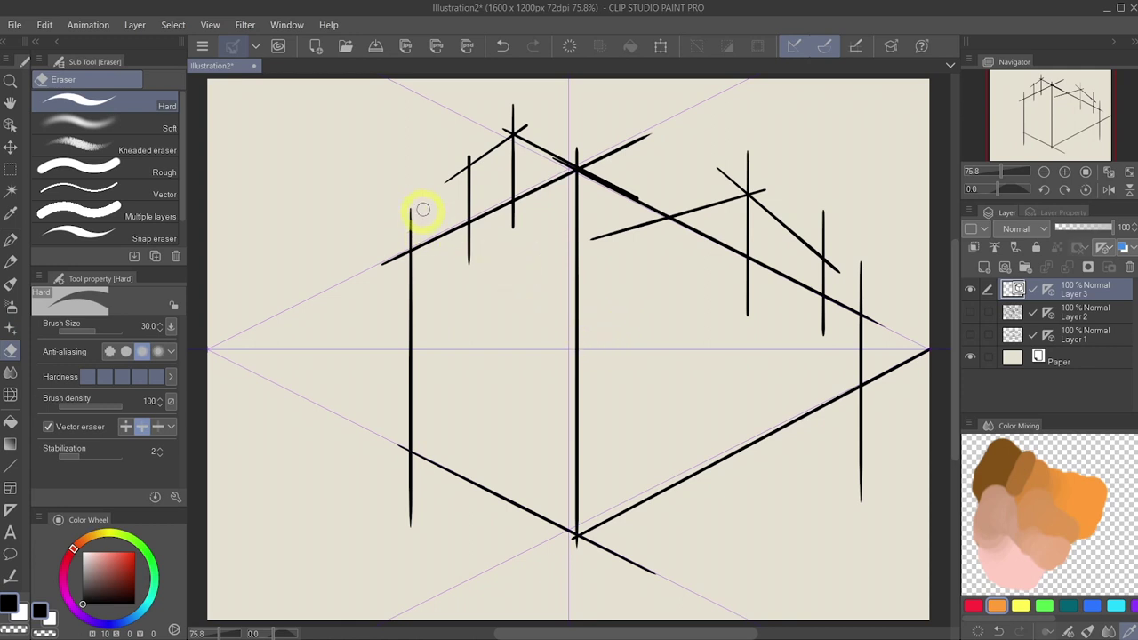
pyautogui.moveTo(384, 424); pyautogui.dragTo(422, 506)
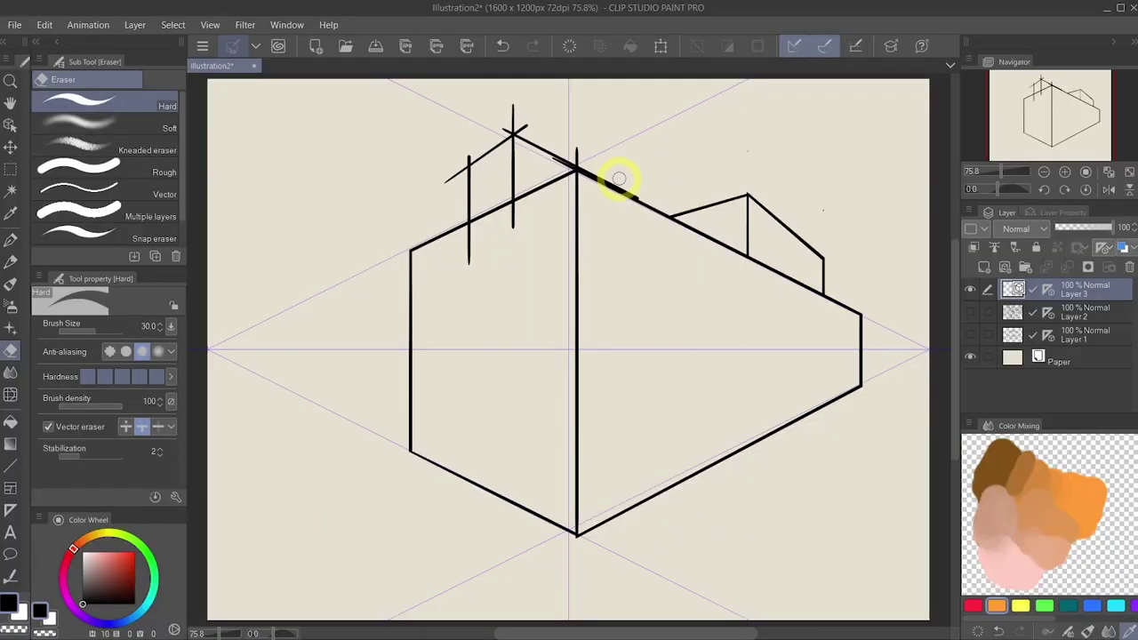
pyautogui.moveTo(607, 131)
pyautogui.mouseDown()
pyautogui.moveTo(537, 161)
pyautogui.moveTo(560, 158)
pyautogui.moveTo(516, 108)
pyautogui.moveTo(512, 127)
pyautogui.moveTo(540, 114)
pyautogui.moveTo(576, 137)
pyautogui.moveTo(573, 152)
pyautogui.moveTo(592, 140)
pyautogui.moveTo(518, 124)
pyautogui.moveTo(518, 145)
pyautogui.moveTo(476, 144)
pyautogui.moveTo(448, 189)
pyautogui.mouseUp()
pyautogui.moveTo(464, 262); pyautogui.dragTo(526, 194)
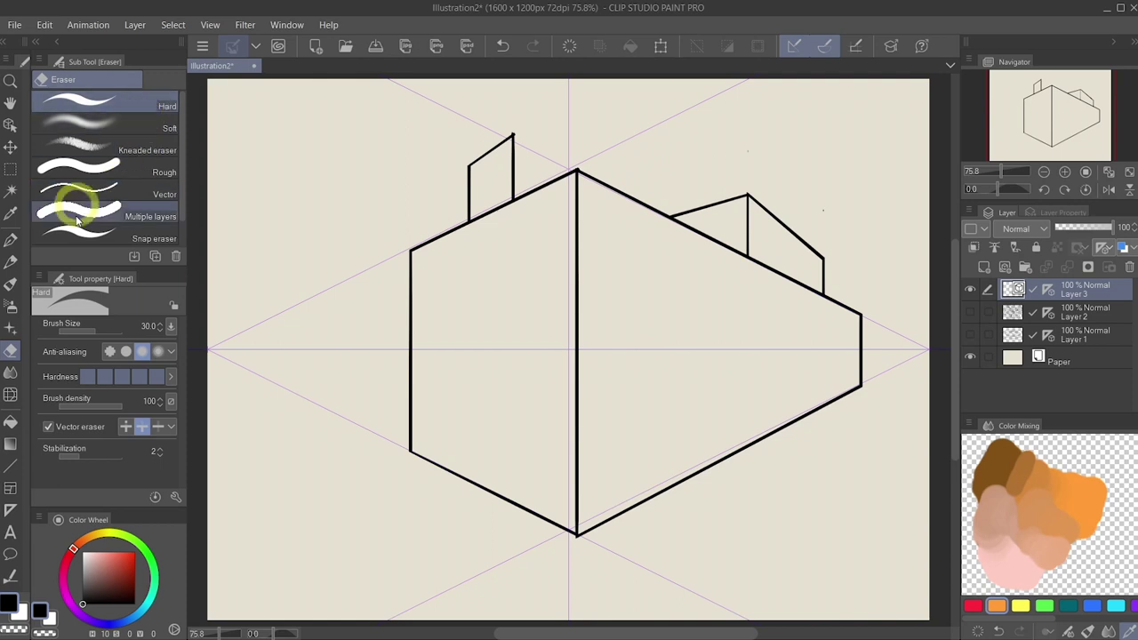
# - Switch back to the G-pen to ink the missing roof edge on Layer 3
pyautogui.click(11, 239)
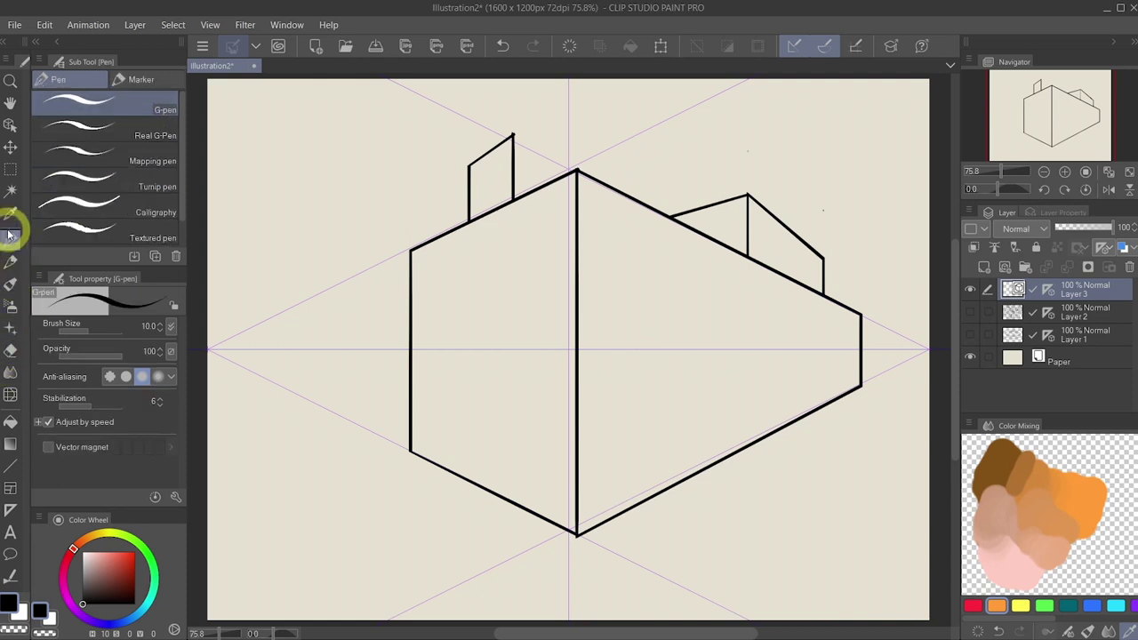